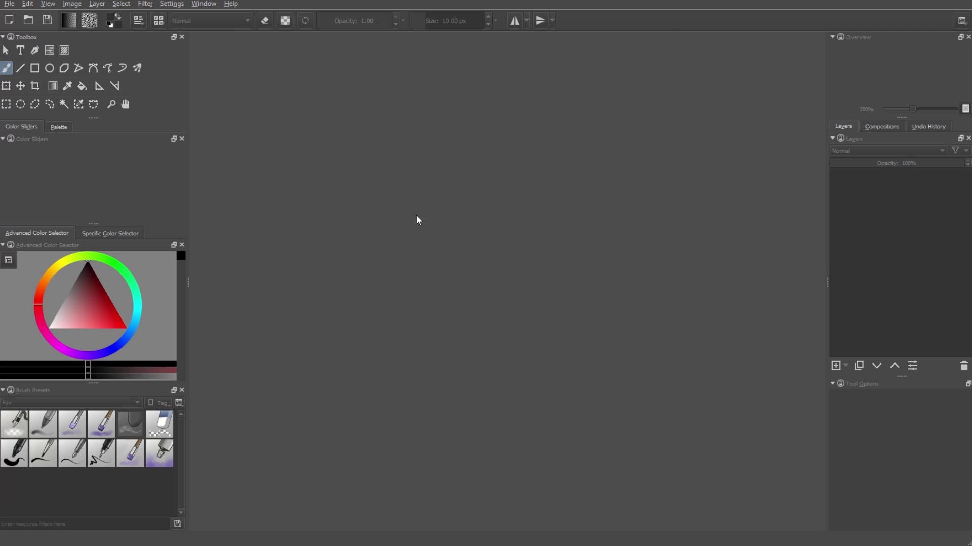
Step: Open Krita's Create New Document dialog from the File menu
click(9, 3)
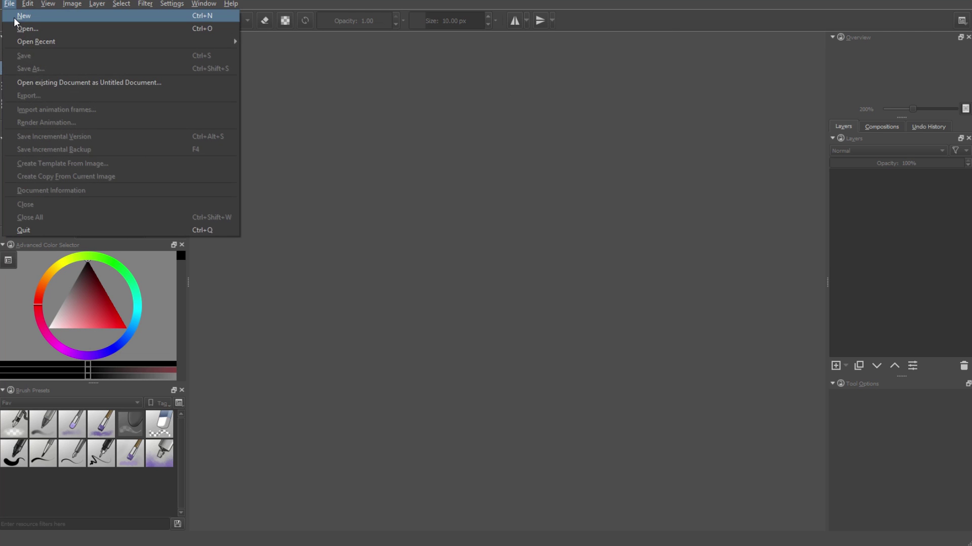
click(31, 19)
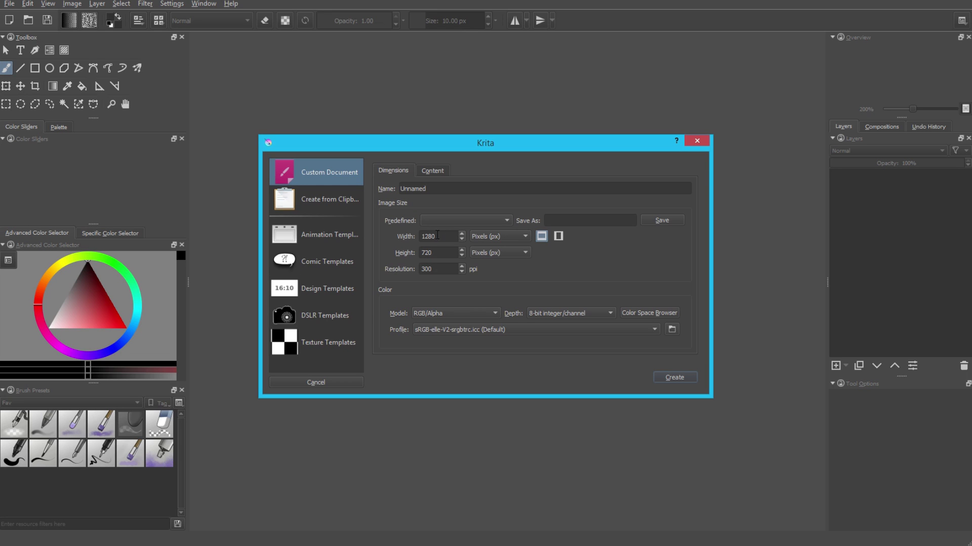
Step: Launch Calculator and compute 256 × 2.5 = 640 for the canvas size
key(XF86Calculator)
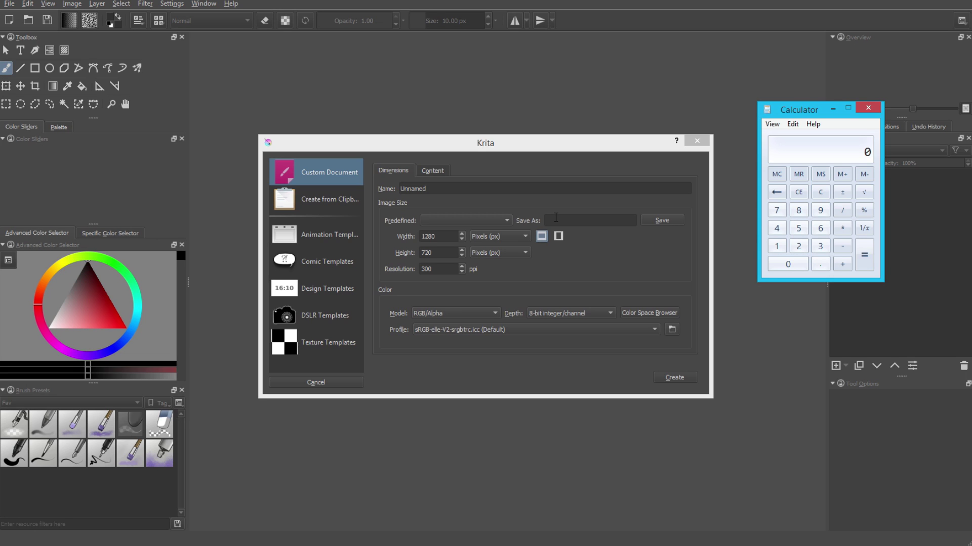
text(256)
text(2.5)
key(Return)
Step: Close Calculator, paste 640 into Width and Height, and create the blank canvas
click(865, 108)
double_click(442, 235)
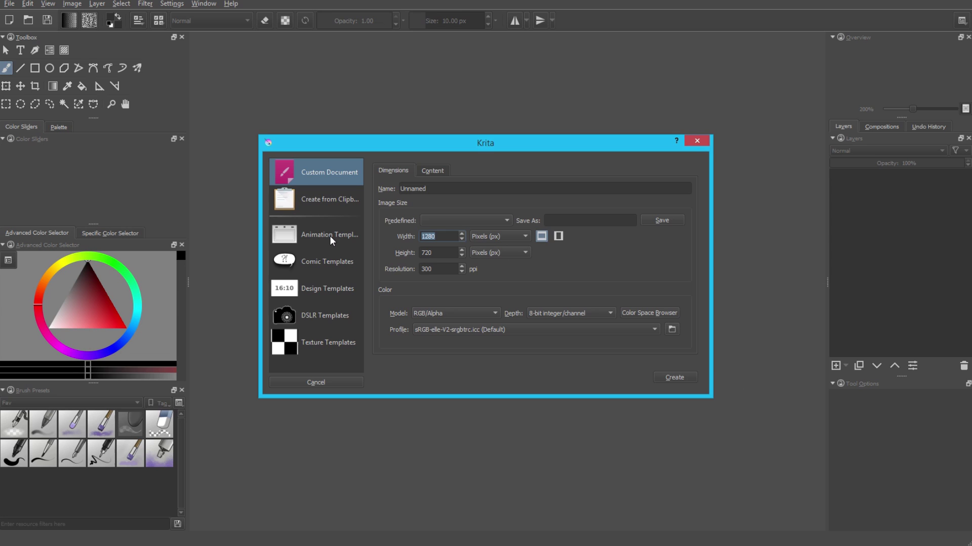
text(640)
double_click(436, 252)
text(640)
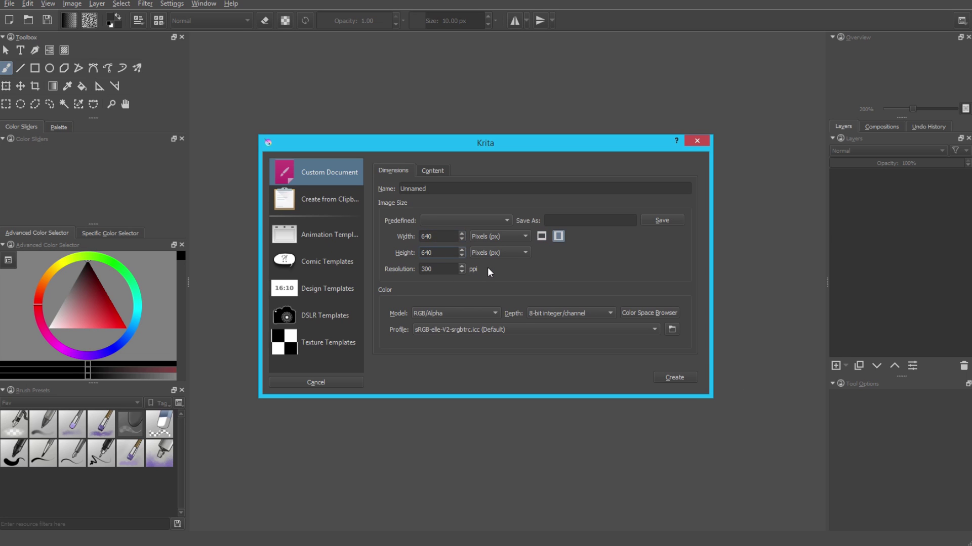
click(683, 379)
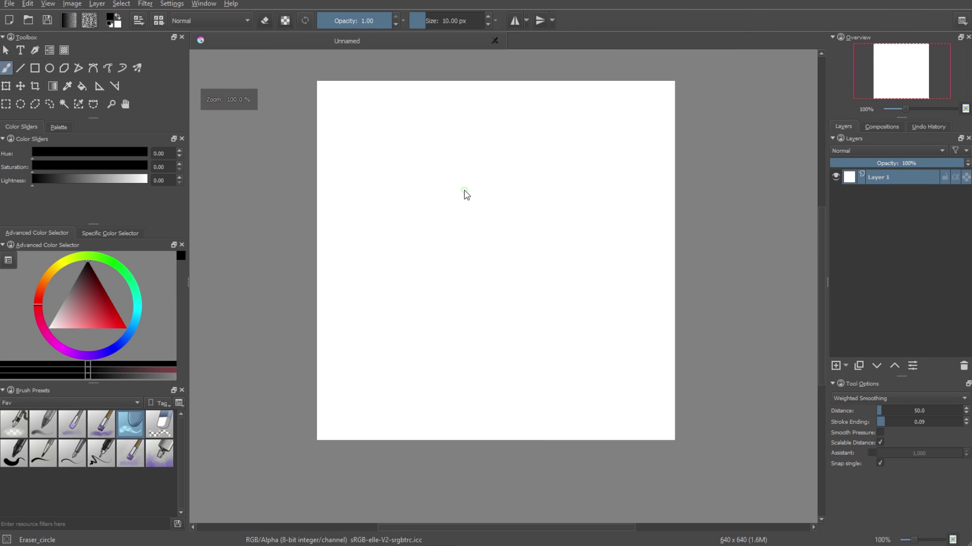
drag(466, 195, 476, 210)
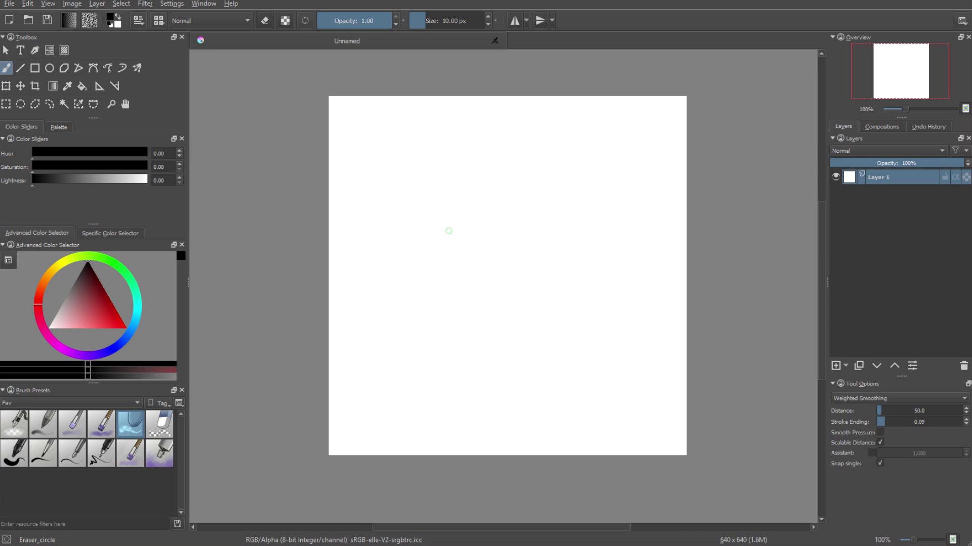
Step: Select Brick, ground texture and Spike in File Explorer and drop them onto the Krita canvas
key(alt+Tab)
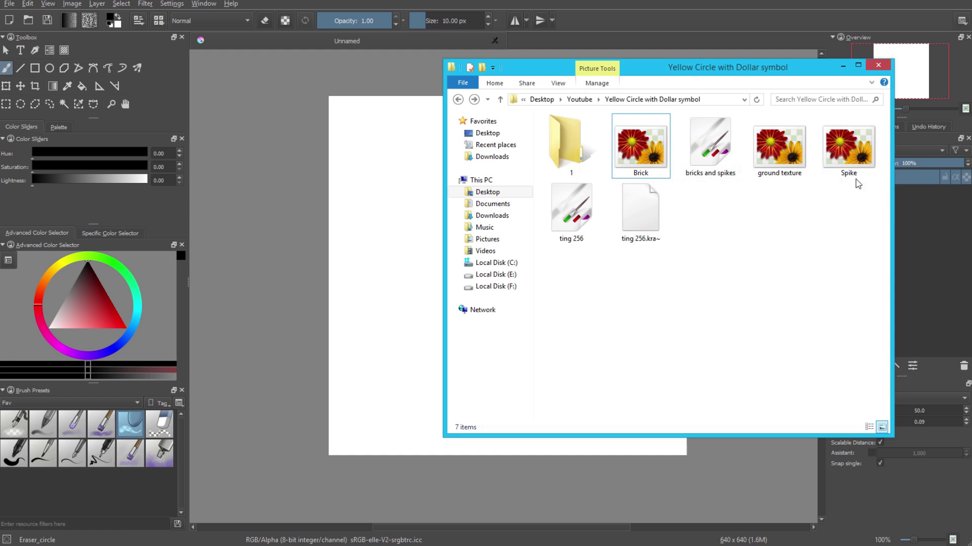
click(651, 151)
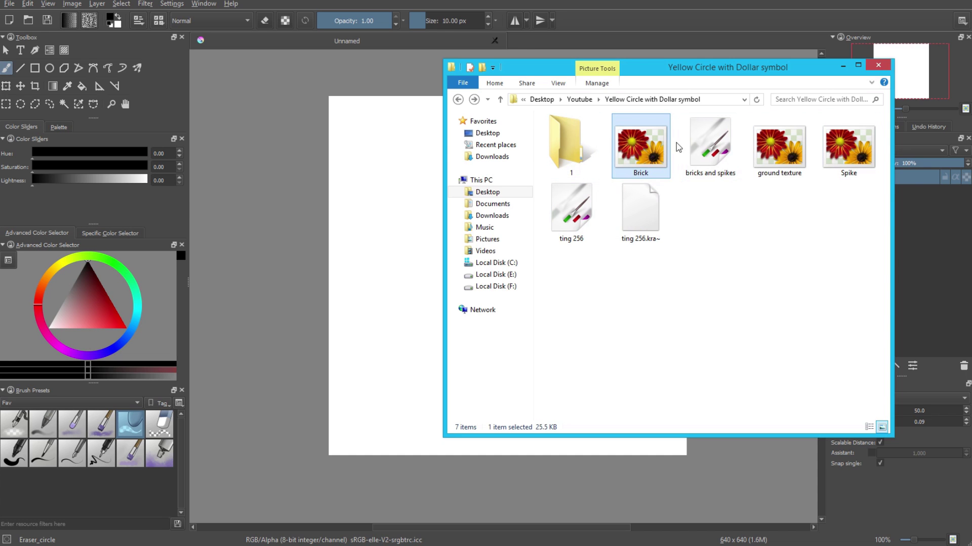
ctrl+click(789, 164)
ctrl+click(860, 145)
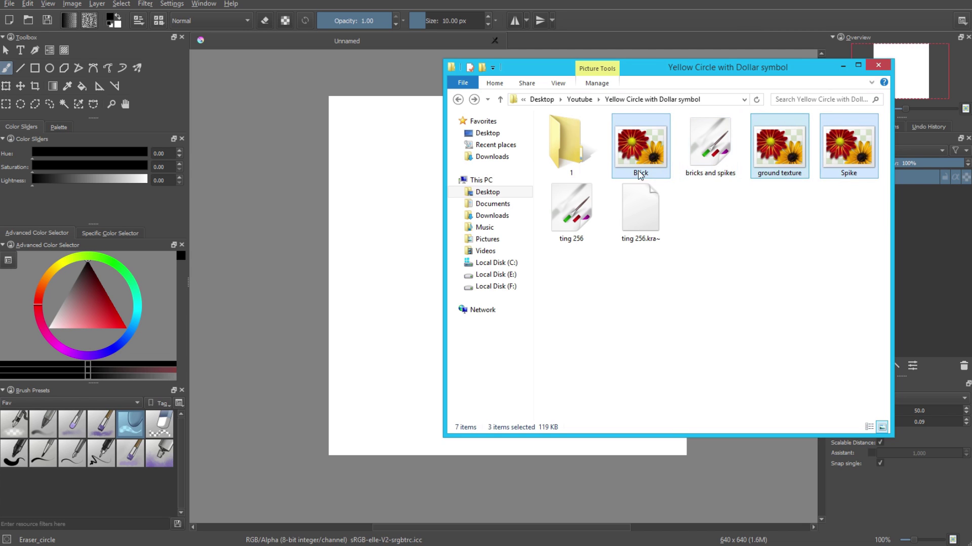
drag(653, 153, 366, 262)
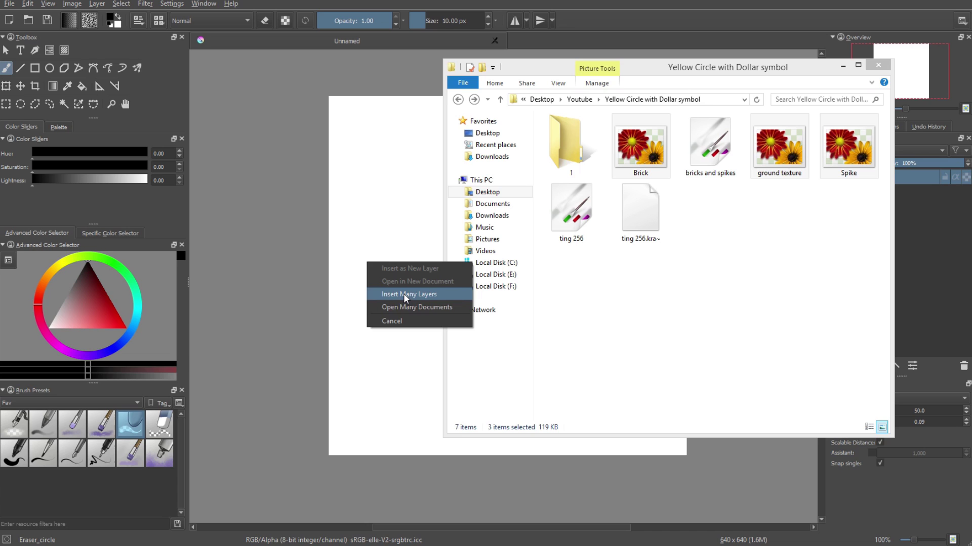
Step: Insert the images as separate layers and move the Spike triangle to the canvas's right side
click(434, 294)
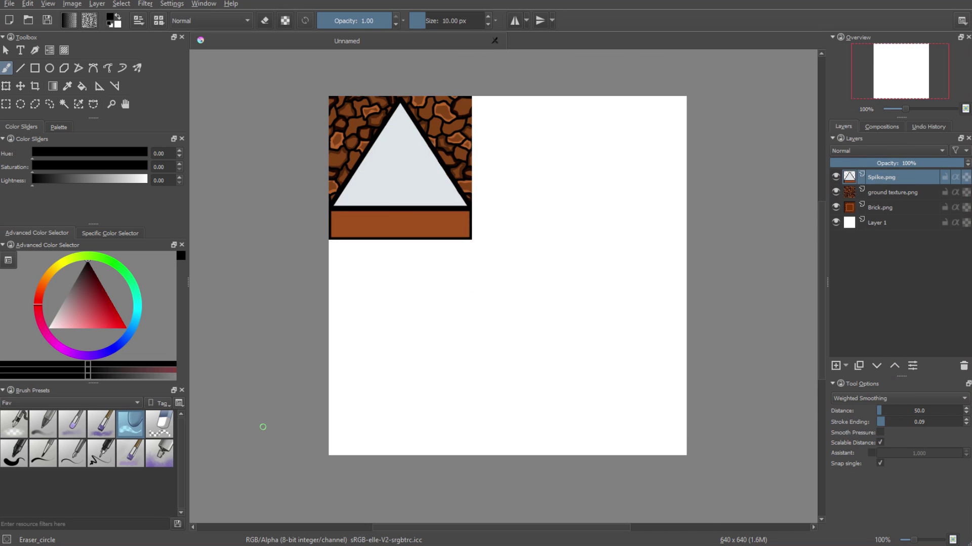
key(t)
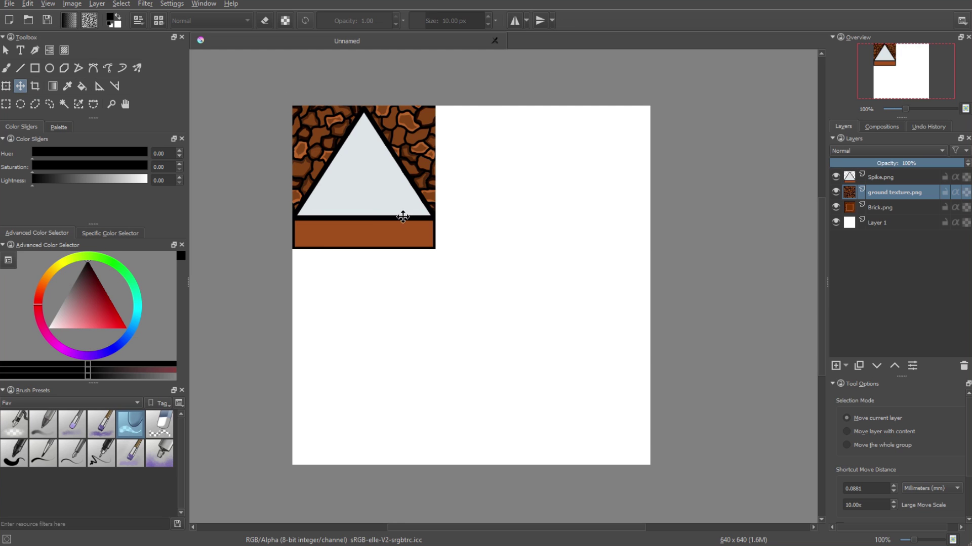
click(890, 178)
drag(382, 219, 567, 225)
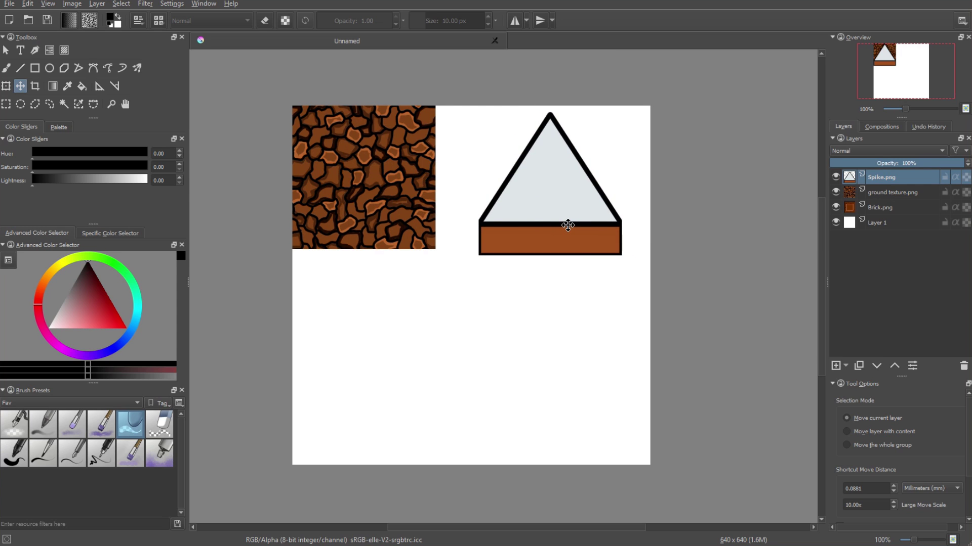
click(911, 192)
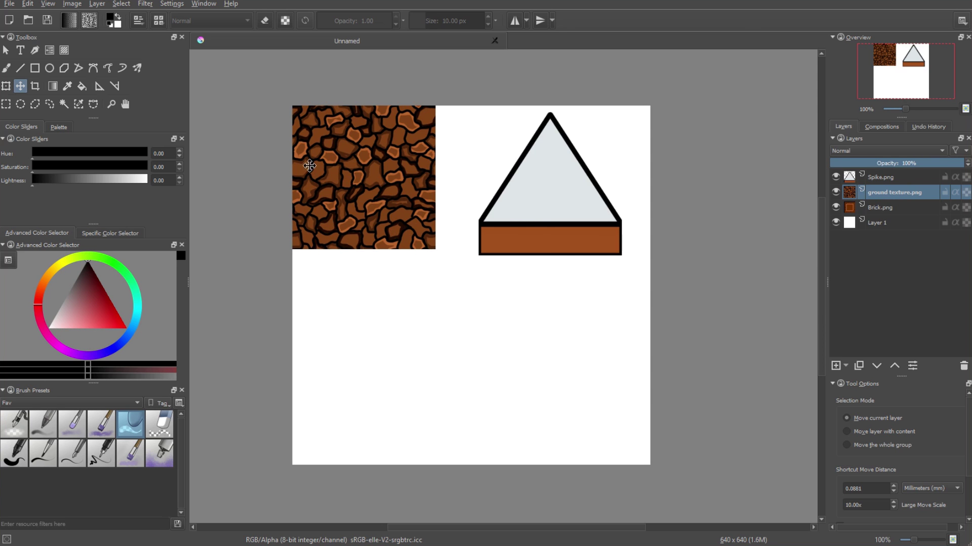
Step: Nudge the ground texture down-right and line the Brick sprite up just beneath it
scroll(404, 196, up, 1)
drag(363, 172, 411, 180)
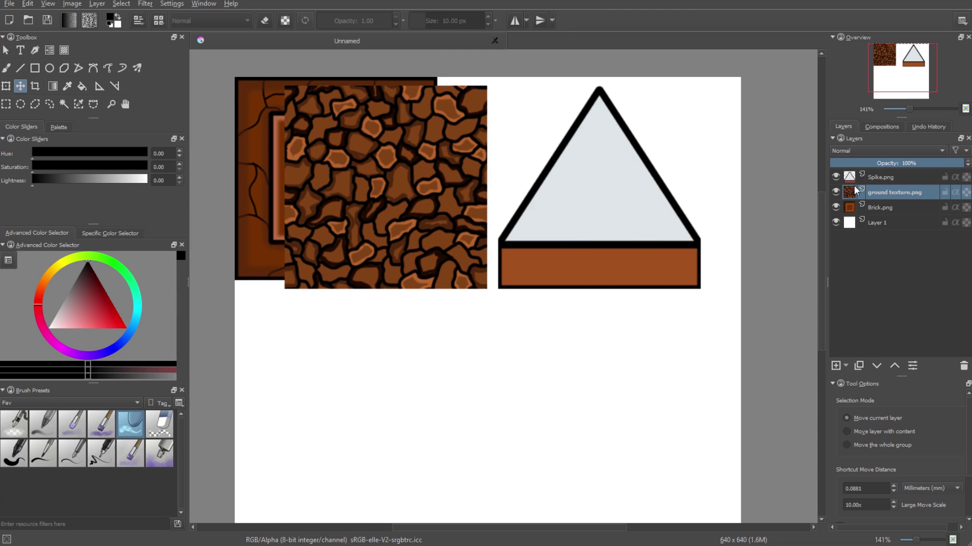
click(881, 208)
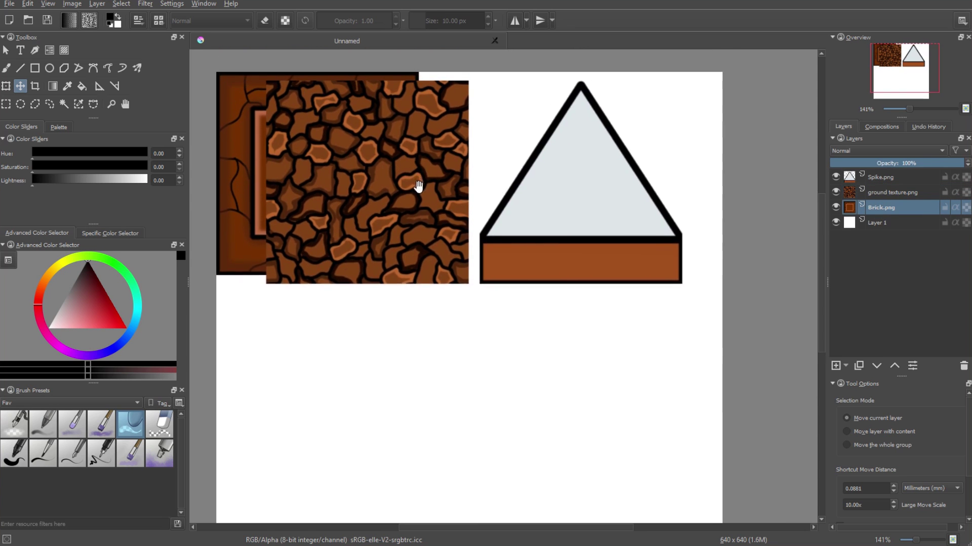
drag(234, 198, 275, 441)
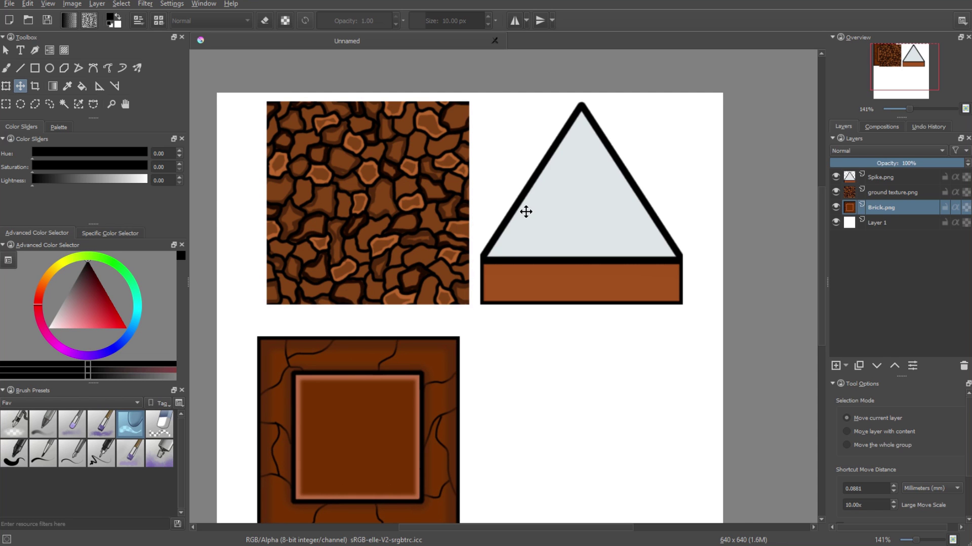
key(ctrl+plus)
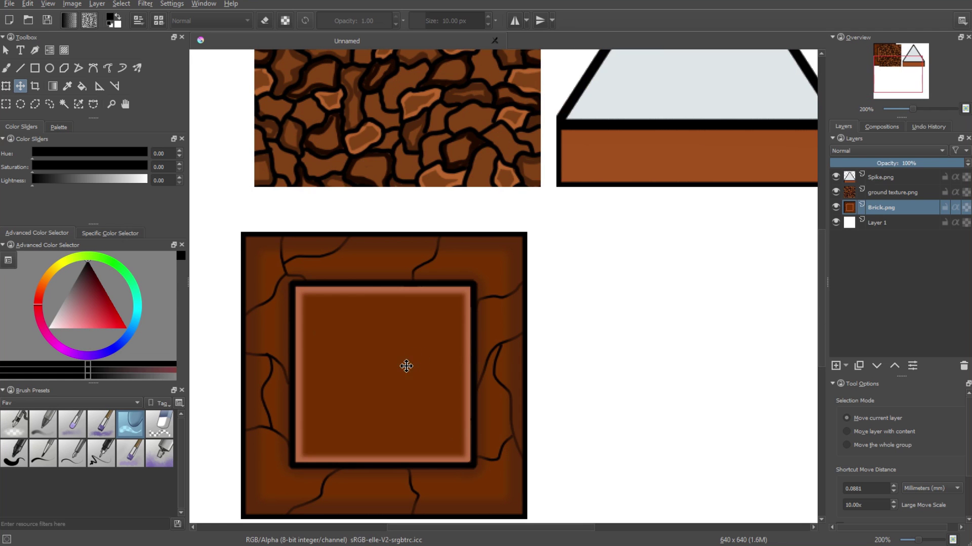
drag(405, 367, 418, 337)
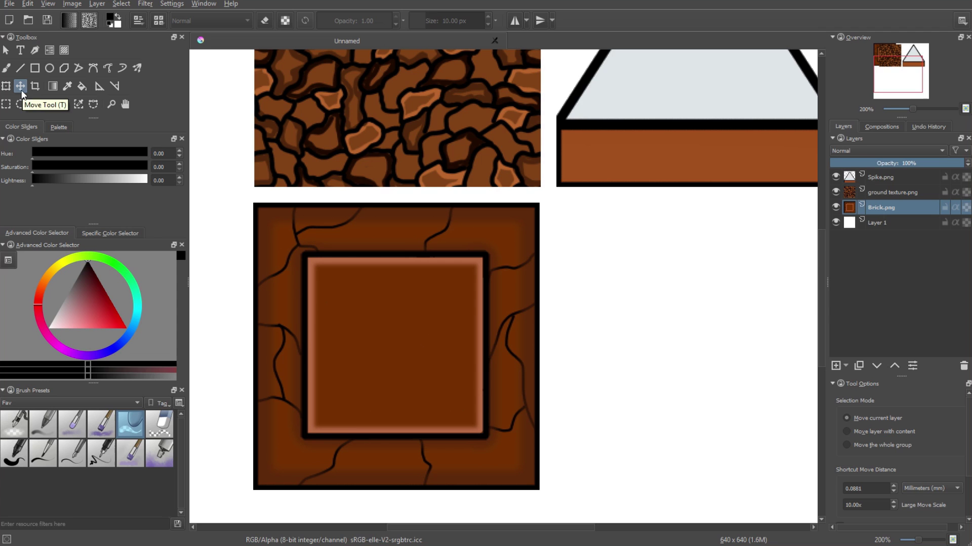
drag(399, 324, 401, 326)
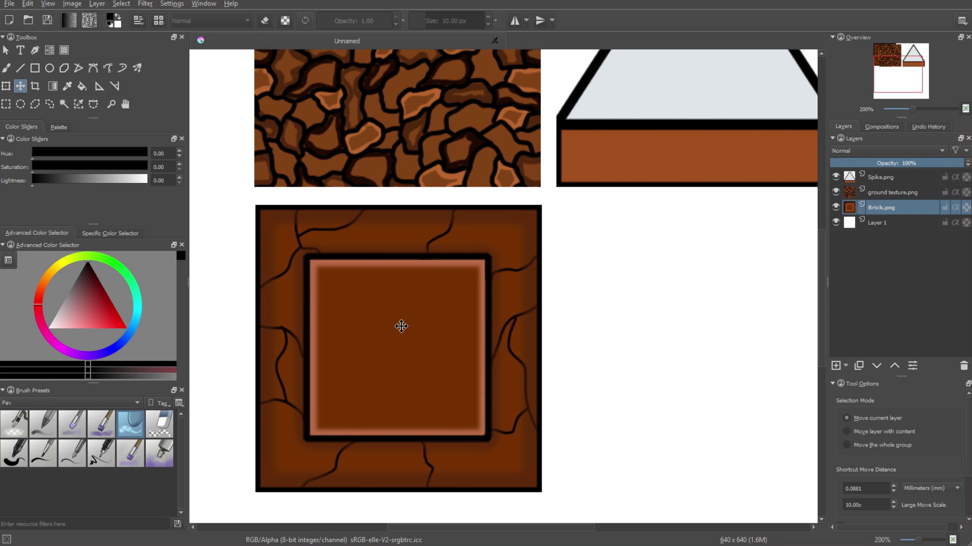
scroll(402, 326, down, 4)
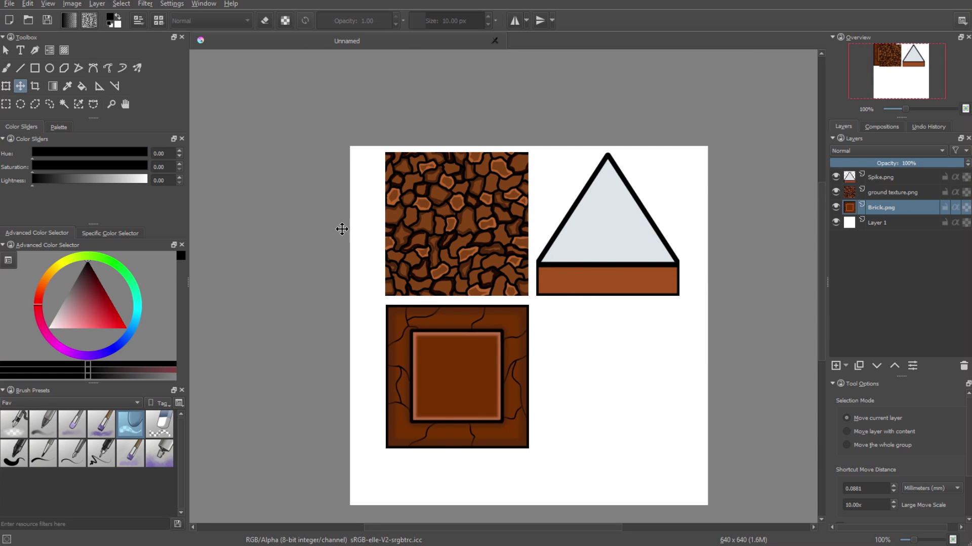
Step: Draw a 565 × 586 px rectangular selection enclosing all three sprites
click(3, 106)
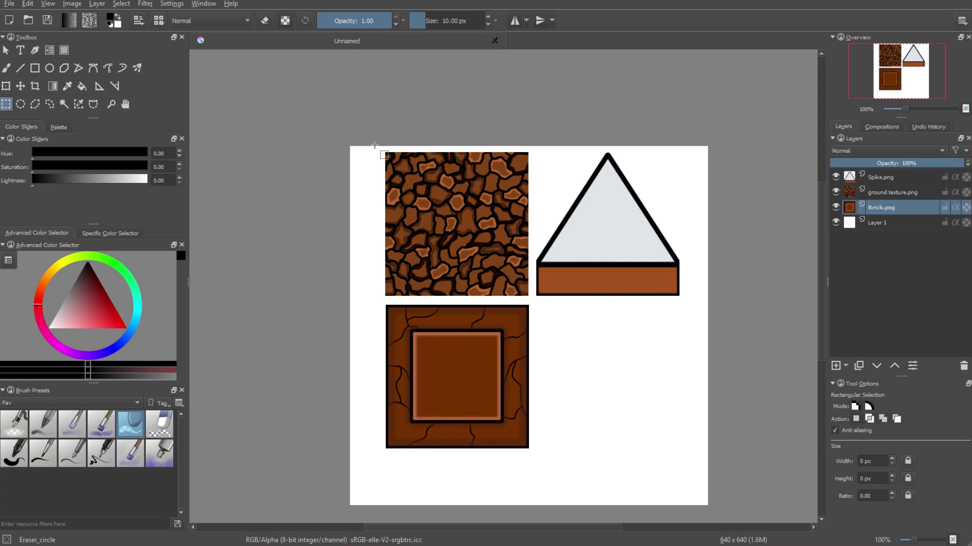
drag(372, 127, 689, 458)
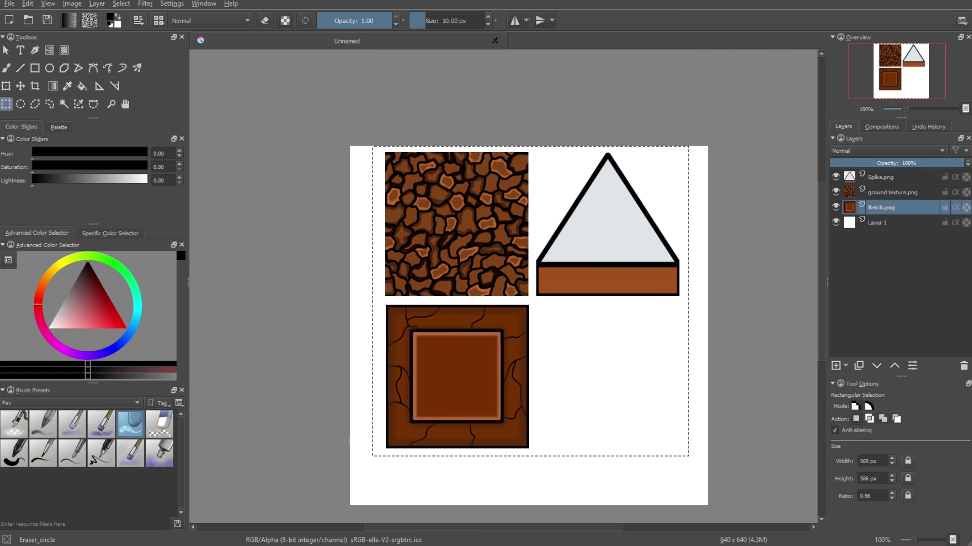
click(70, 4)
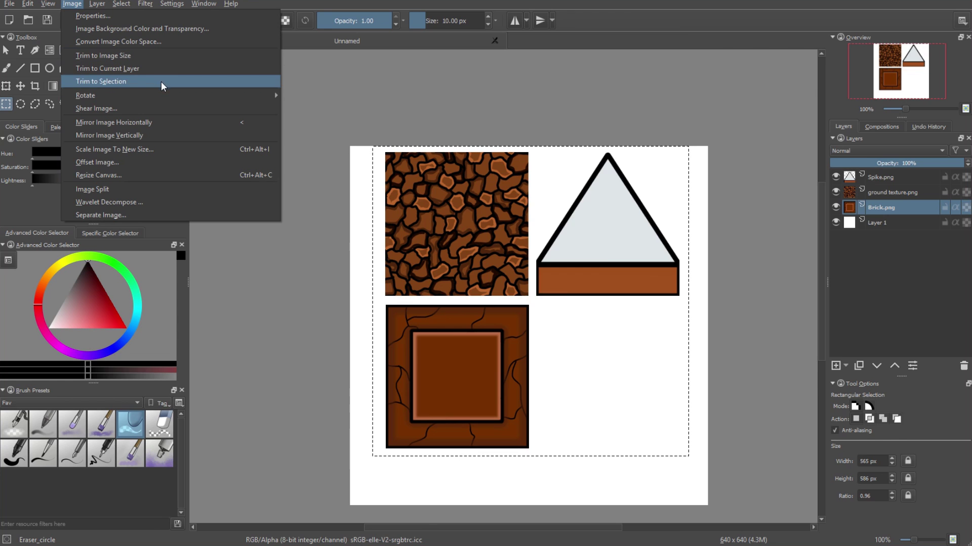
Step: Trim the canvas to the selection, deselect, and hide the white Layer 1 background
click(124, 81)
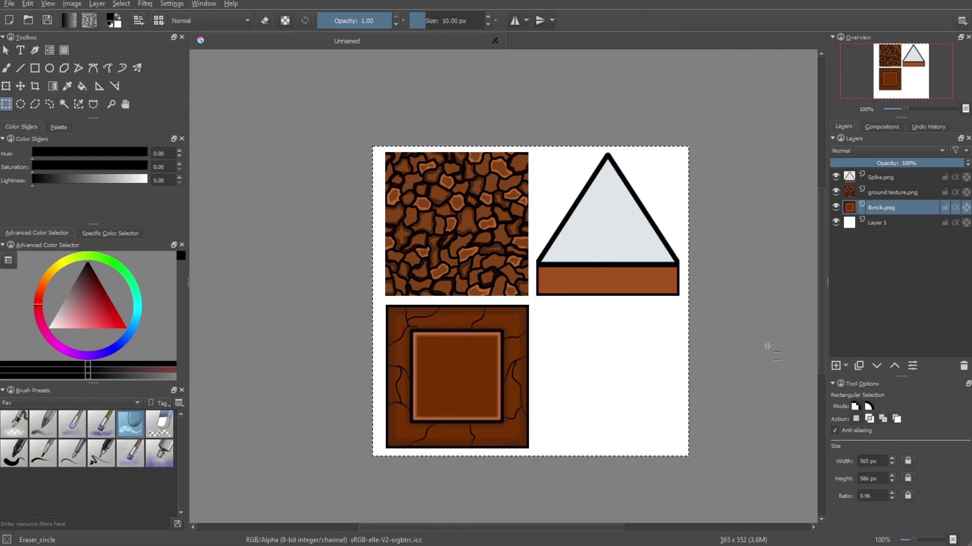
click(592, 356)
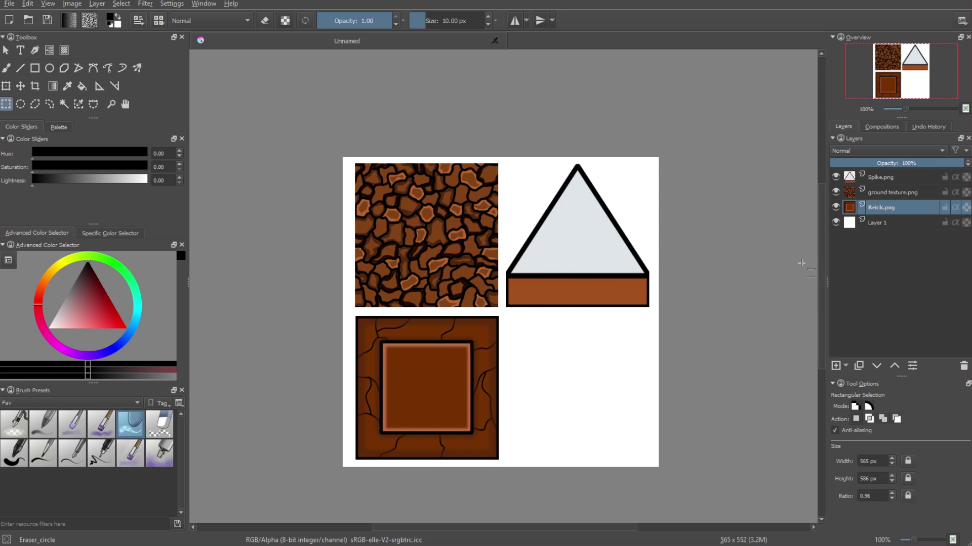
click(870, 224)
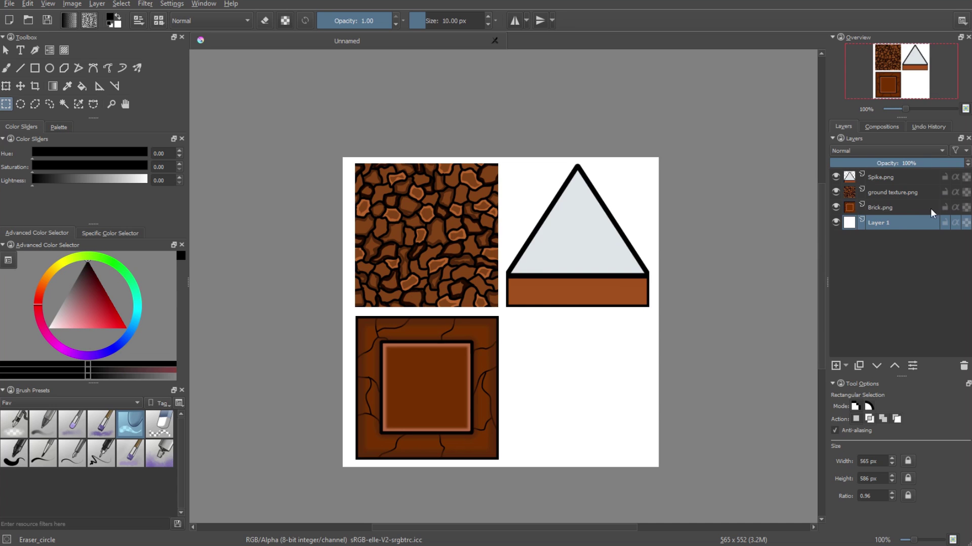
click(834, 223)
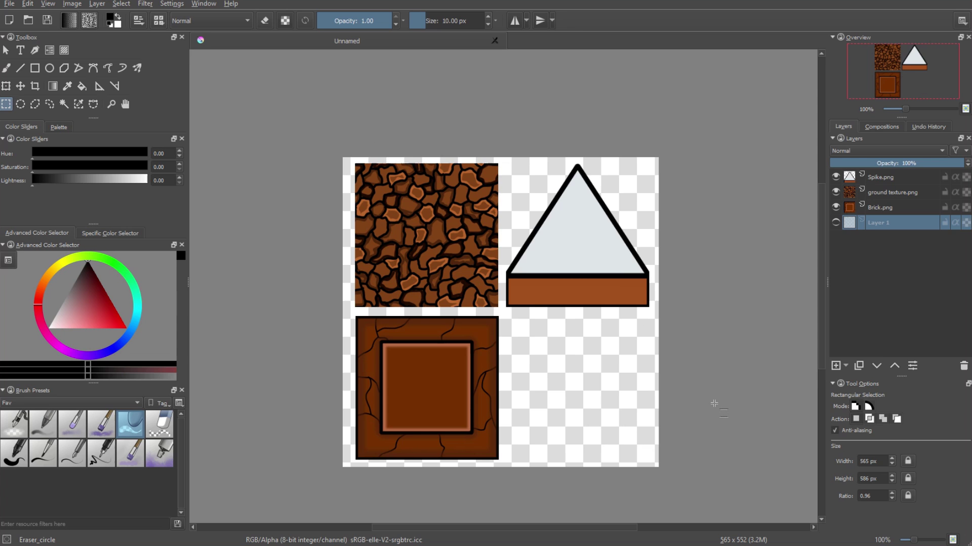
Step: Save the document as 'bricks and spikes and ground.kra' in Krita format
click(9, 6)
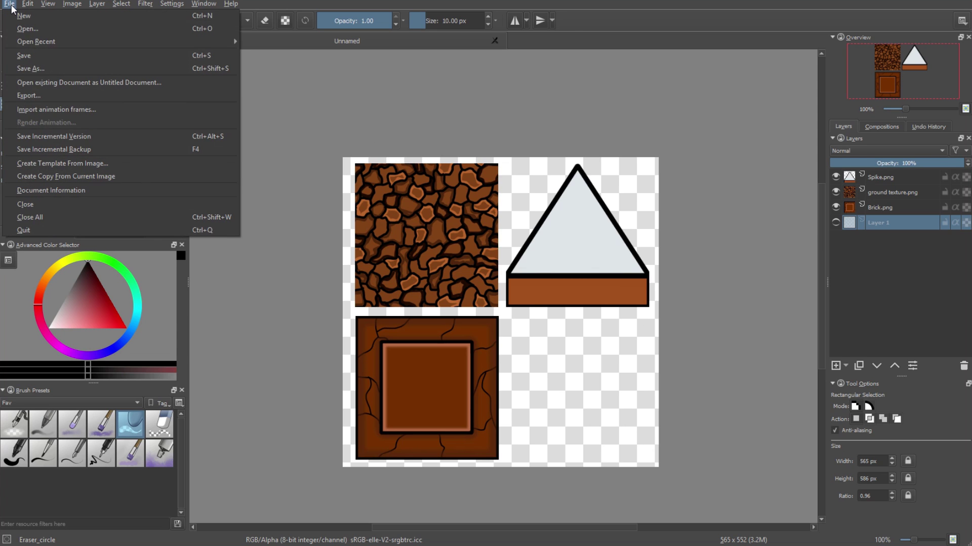
click(50, 67)
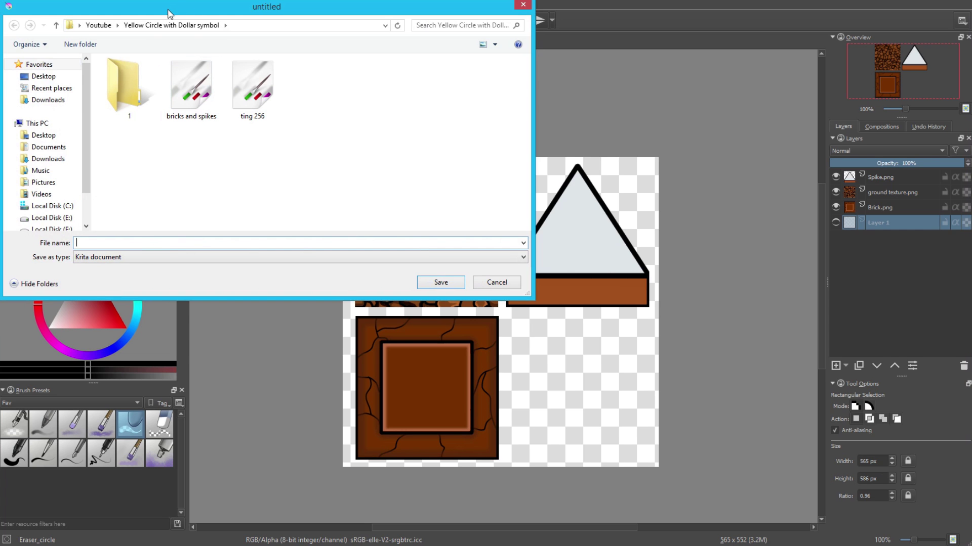
drag(170, 14, 311, 69)
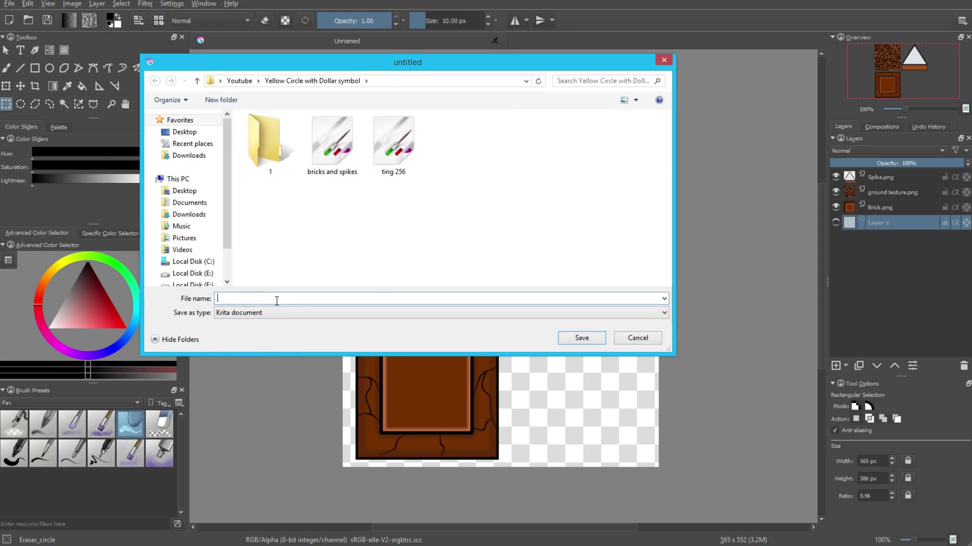
text(bric)
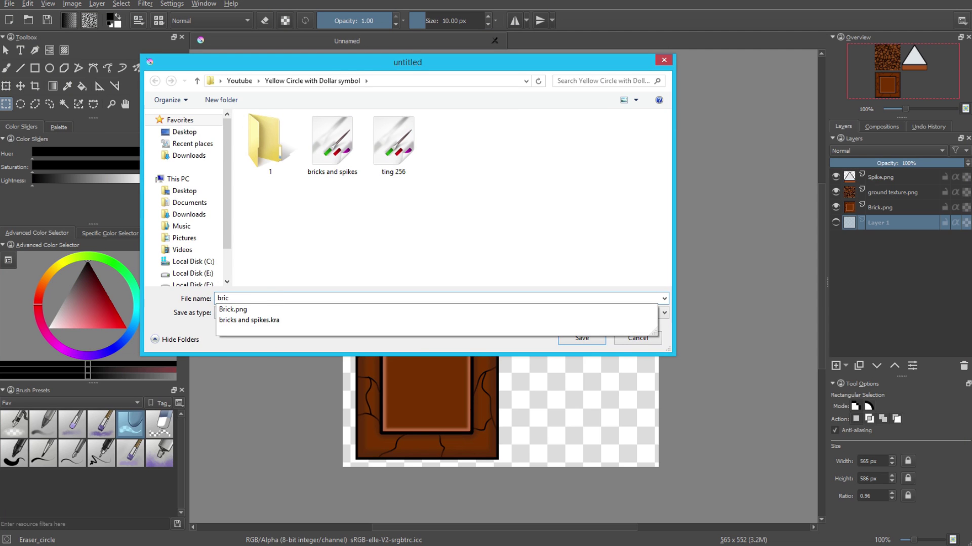
key(Down)
key(Down)
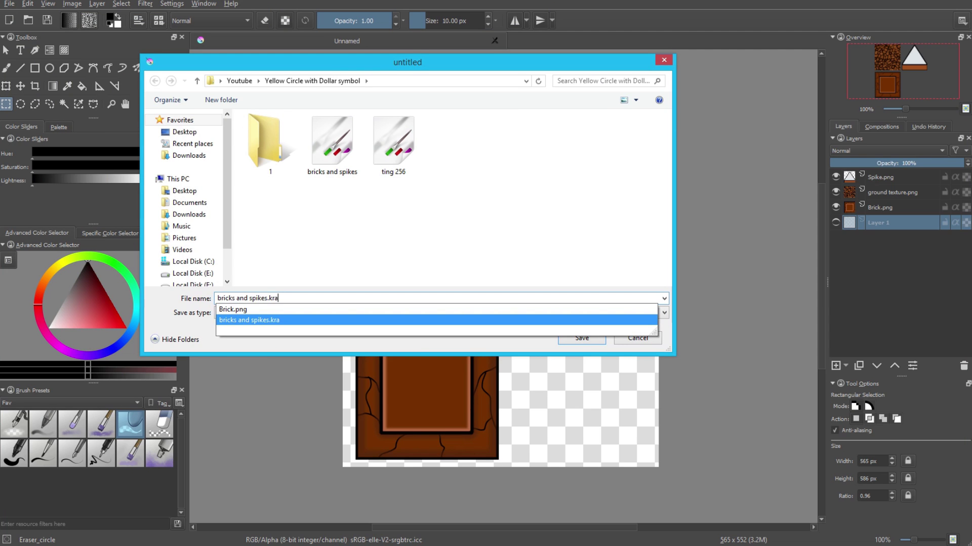
key(Left)
key(Left)
key(Left)
key(Left)
key(Escape)
text(and ground)
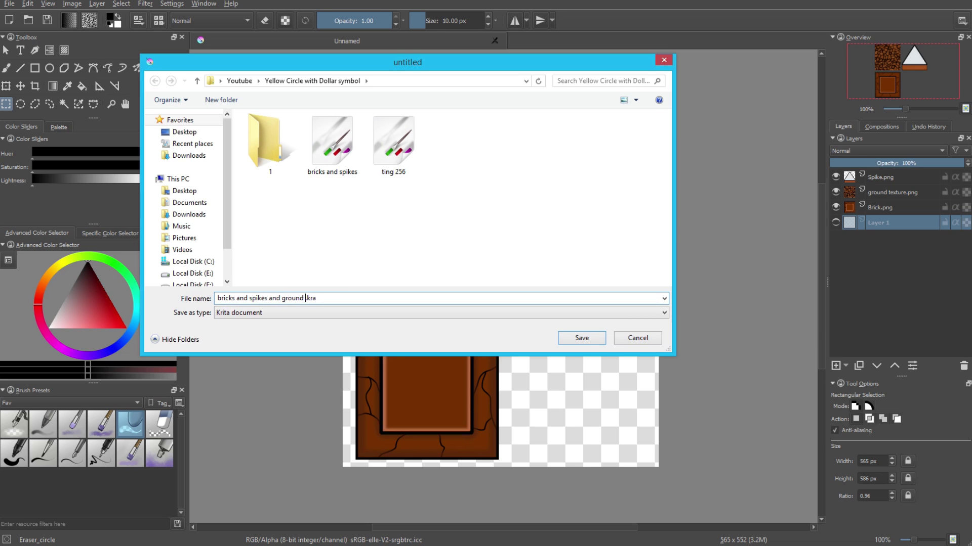
key(BackSpace)
key(shift+Right)
key(shift+Right)
key(shift+Right)
key(shift+Right)
key(Delete)
key(Return)
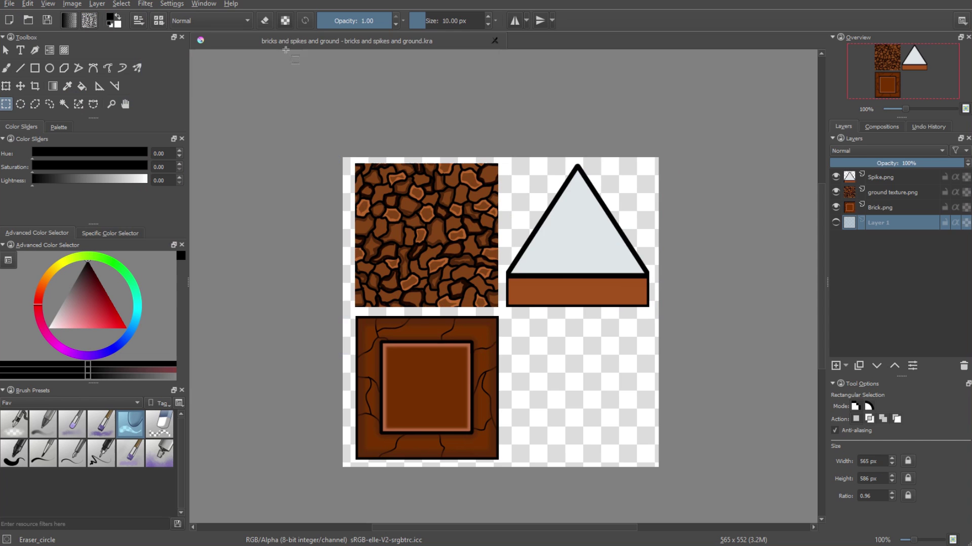
Step: Export a PNG named 'ground spike and brick spritesheet', adjusting compression and keeping transparency
click(10, 3)
click(83, 96)
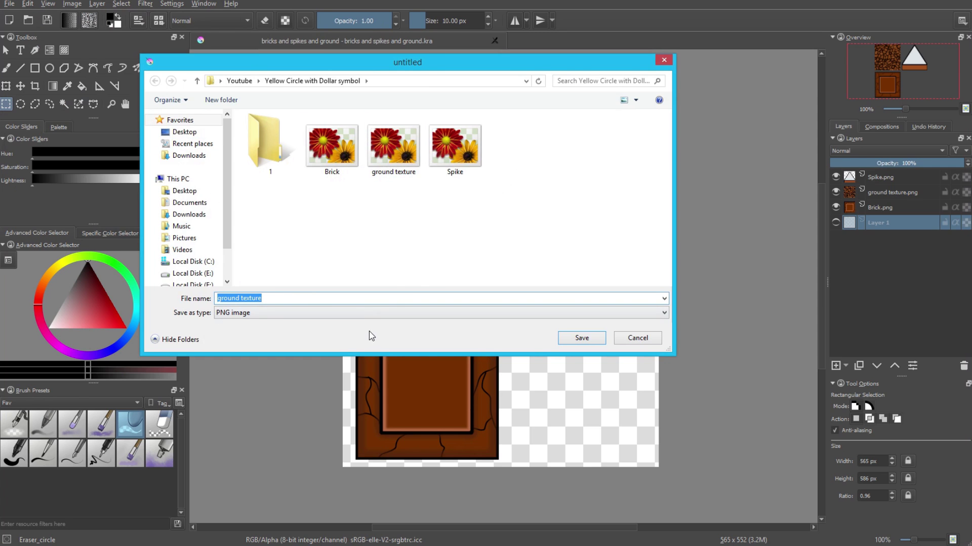
click(289, 311)
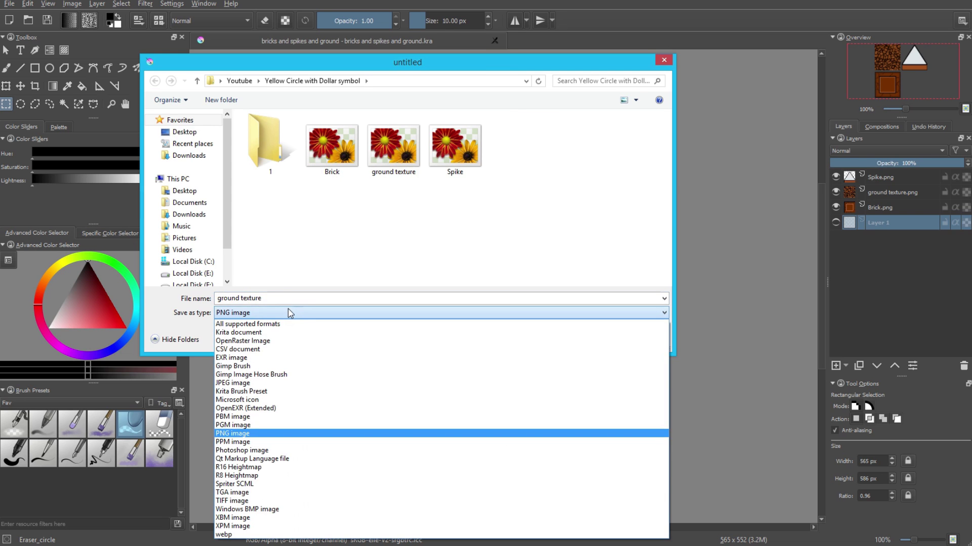
click(286, 433)
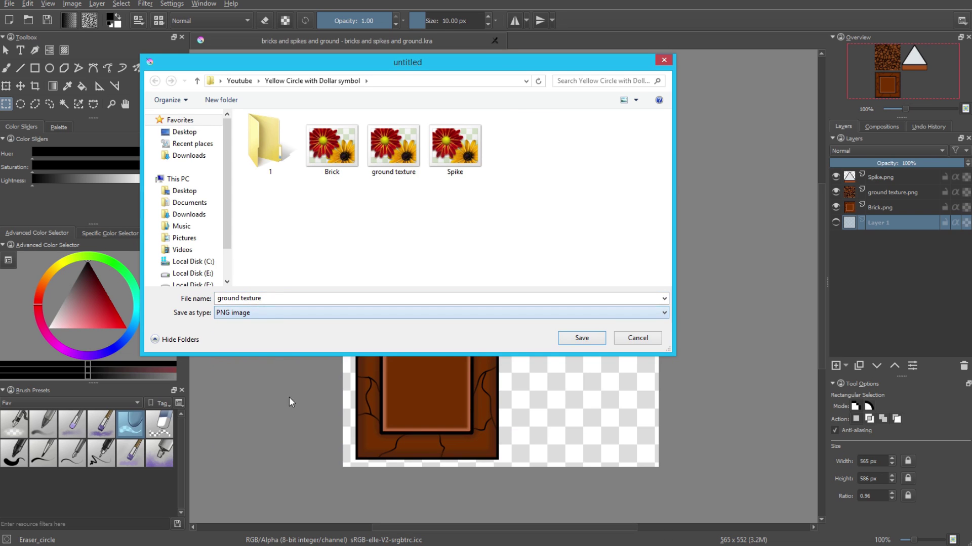
click(282, 301)
text(ground spi)
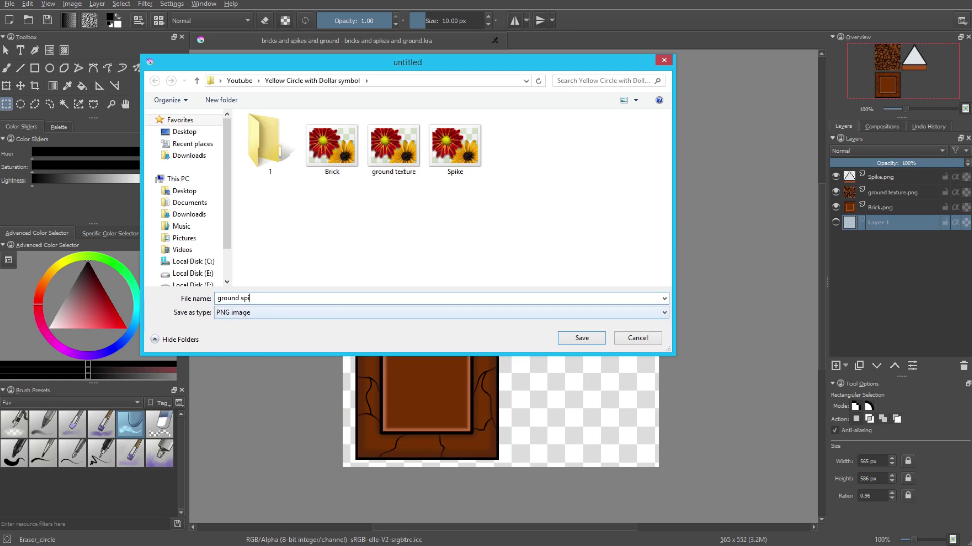
text(ke and brick spritesheet)
click(581, 338)
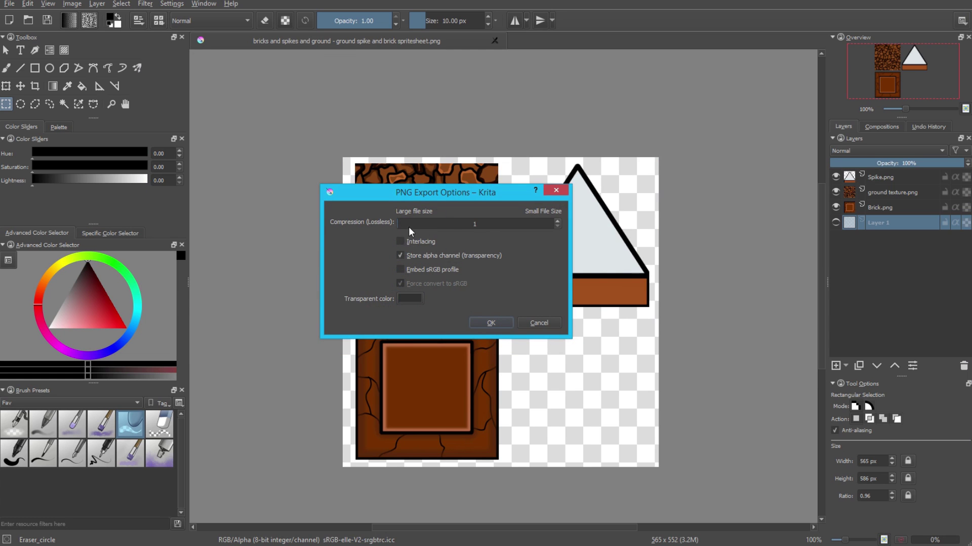
mouse_move(408, 227)
mouse_down()
mouse_move(612, 237)
mouse_move(406, 226)
mouse_up()
click(491, 323)
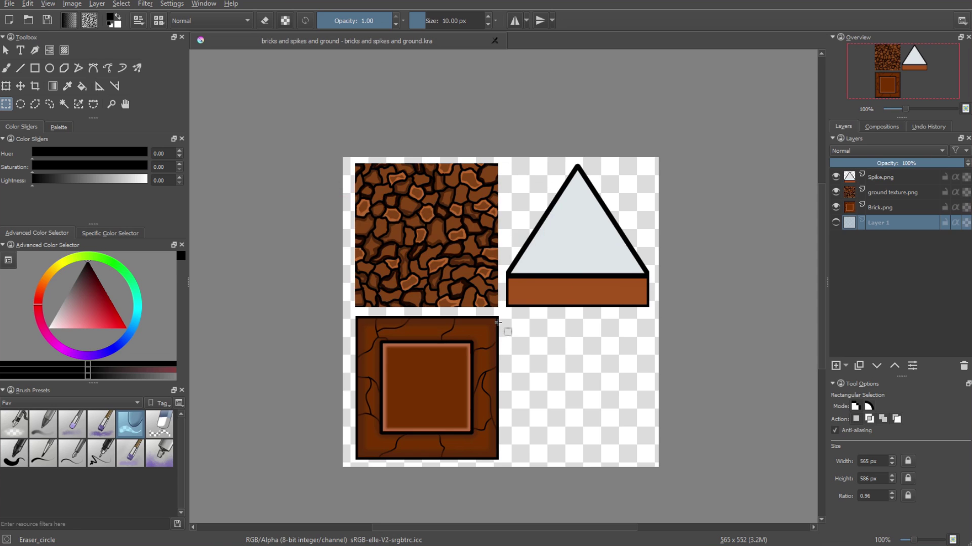